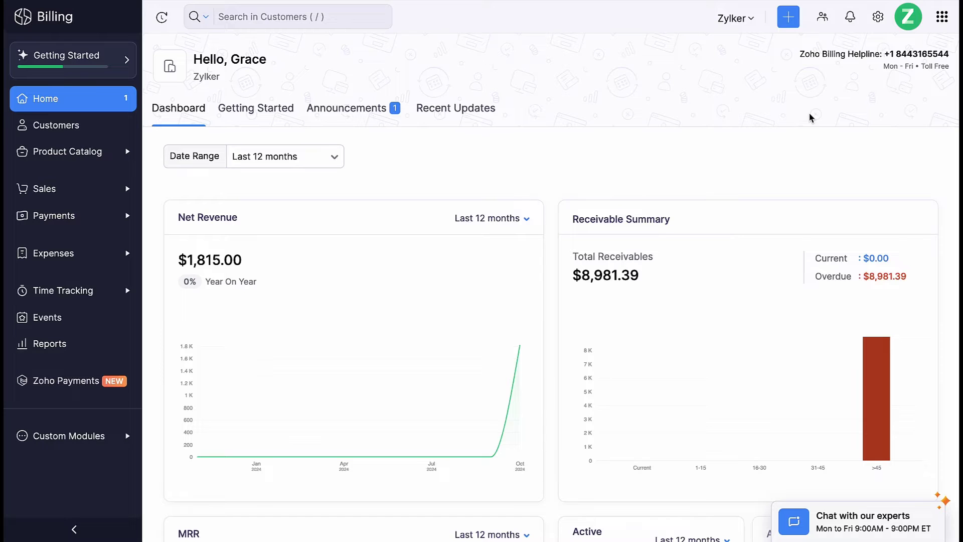
- Enable Price Lists in the Product Catalog > Products preferences and save
left_click(878, 18)
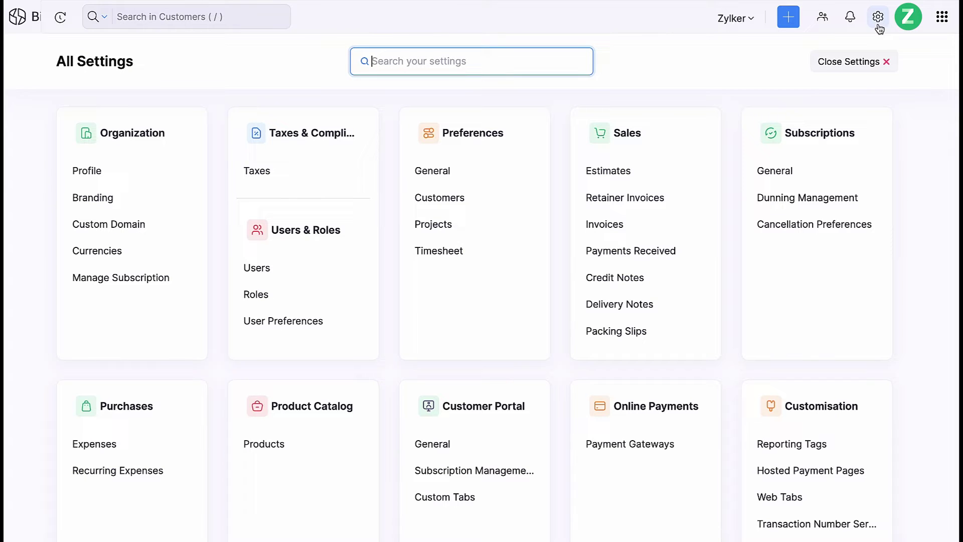
left_click(323, 447)
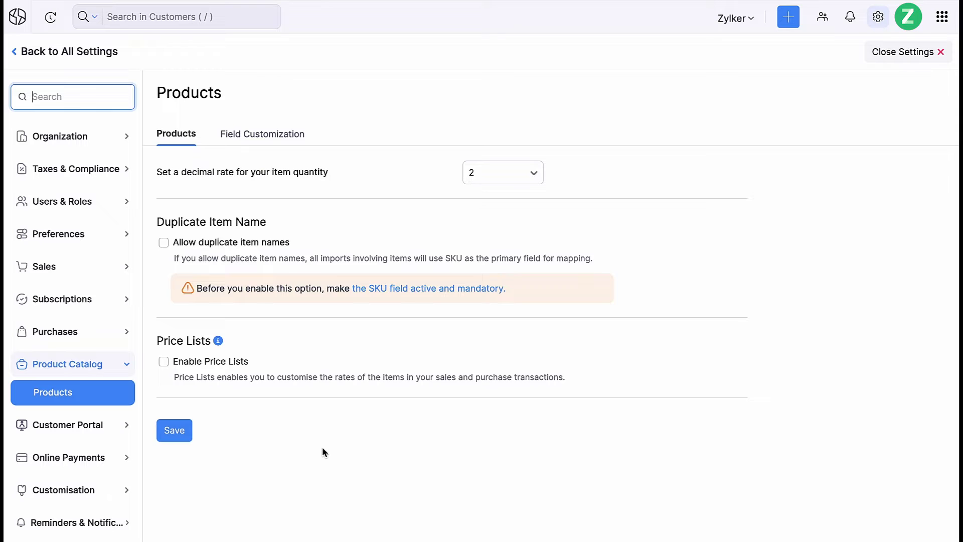
left_click(203, 370)
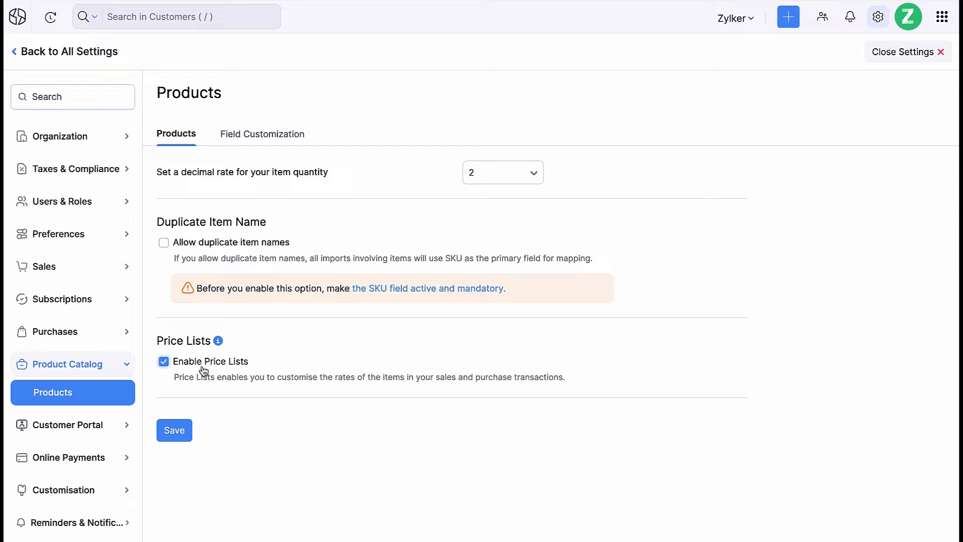
left_click(175, 439)
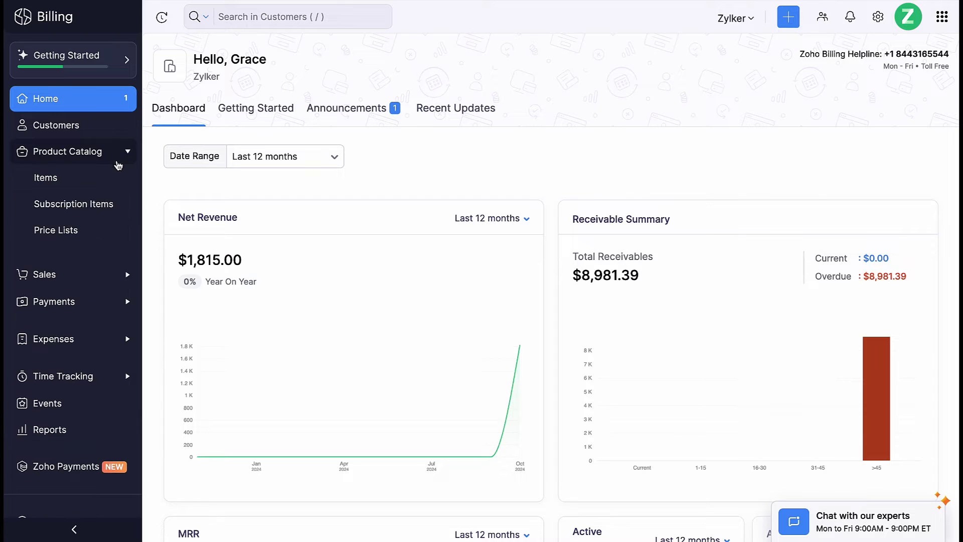
- Create the 'Year-End Discount' price list with a 5% markdown, rounding prices to 0.99
left_click(128, 243)
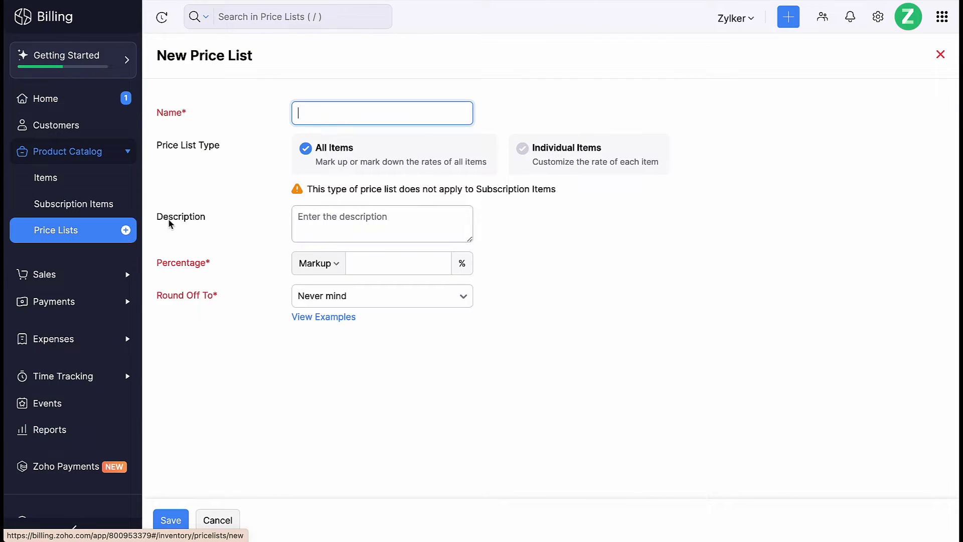
type("Year-End Discount")
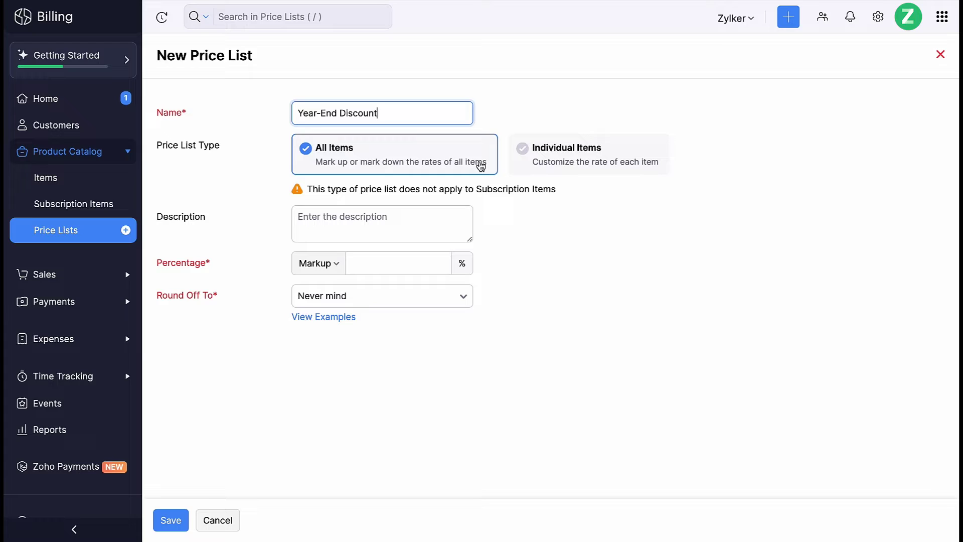
left_click(338, 263)
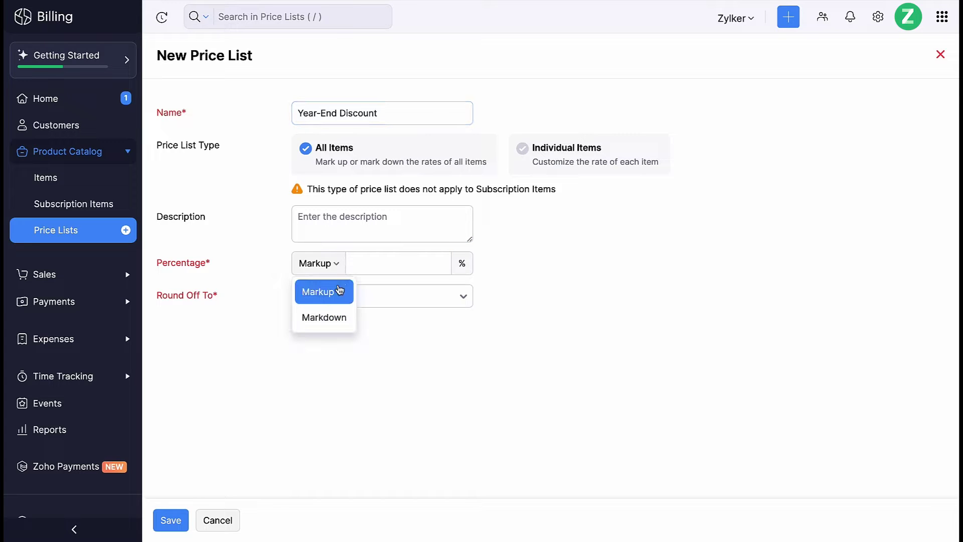
left_click(333, 325)
left_click(393, 265)
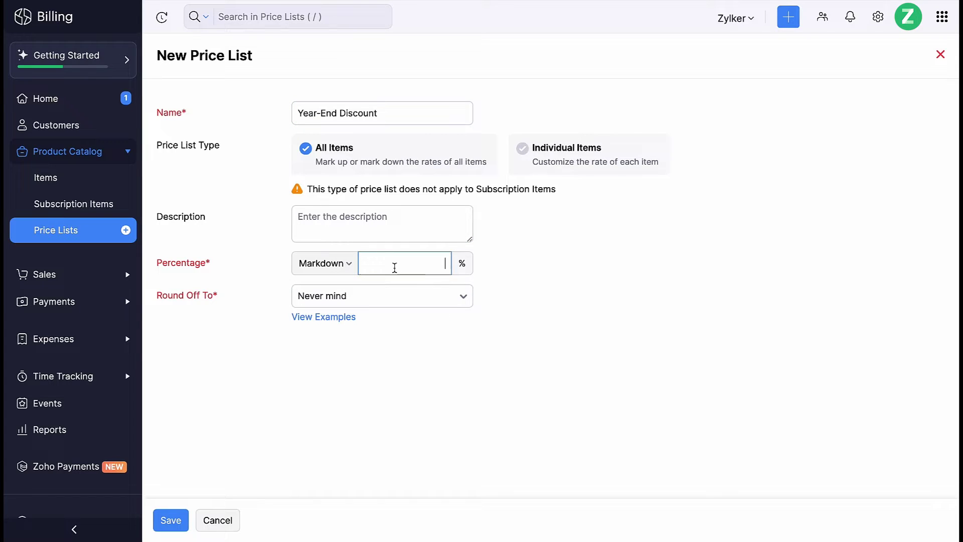
type("5")
left_click(381, 297)
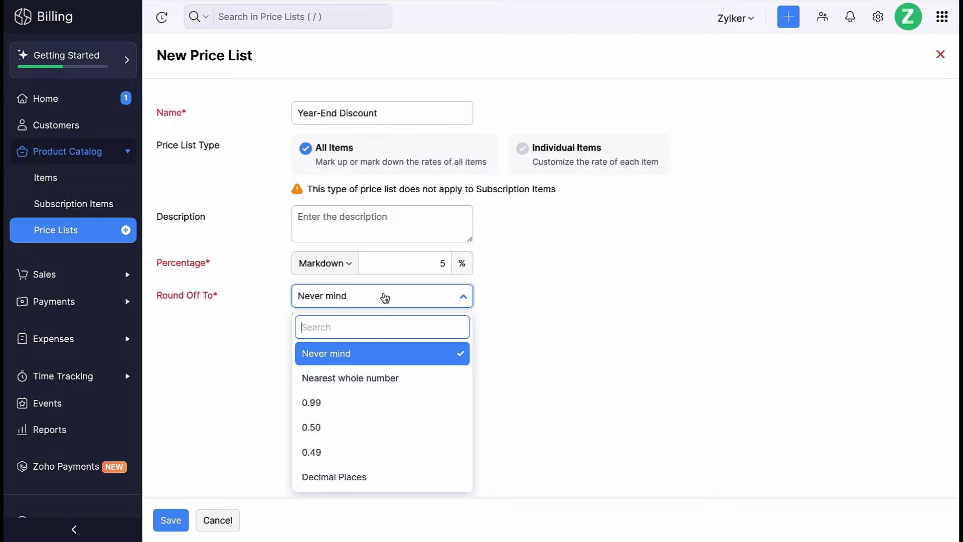
left_click(352, 400)
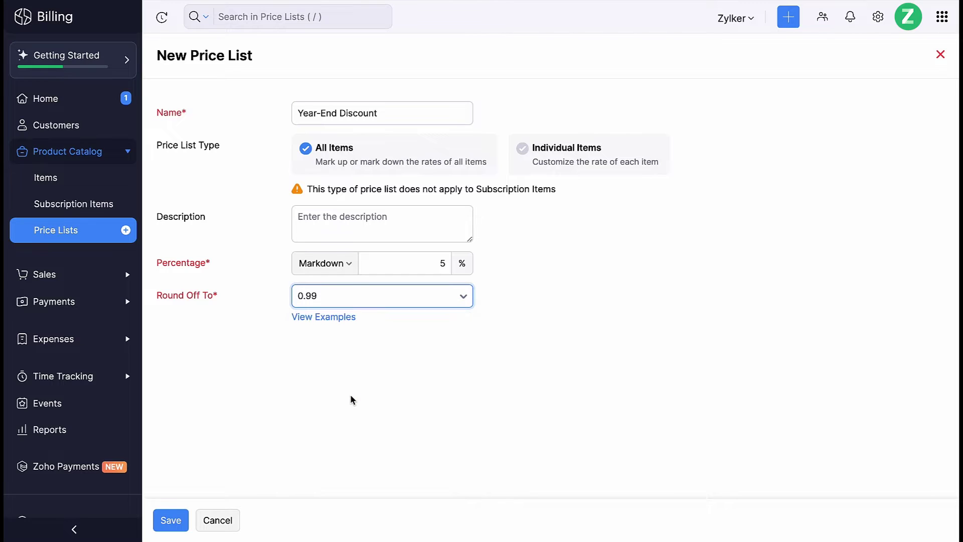
left_click(171, 525)
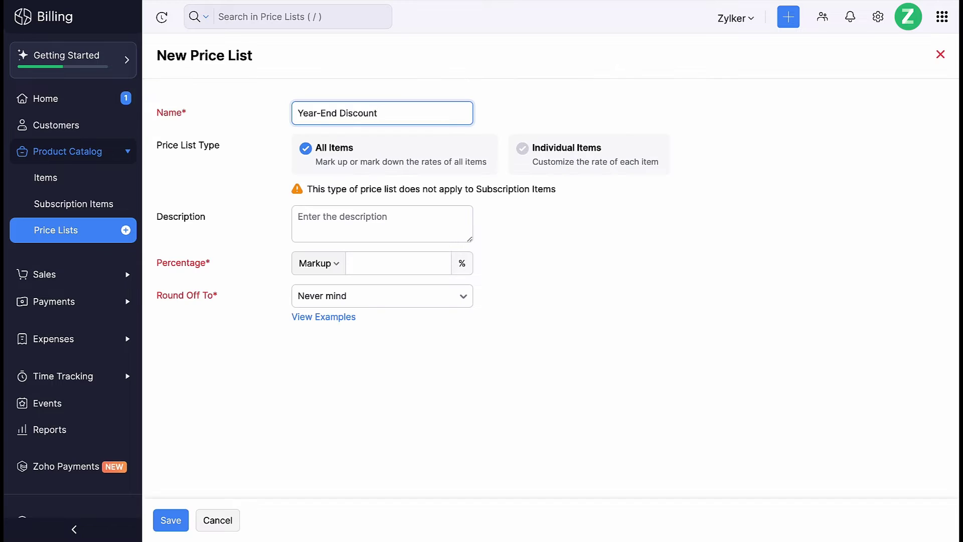
- Switch the new price list to Individual Items priced in EUR - Euro
left_click(660, 151)
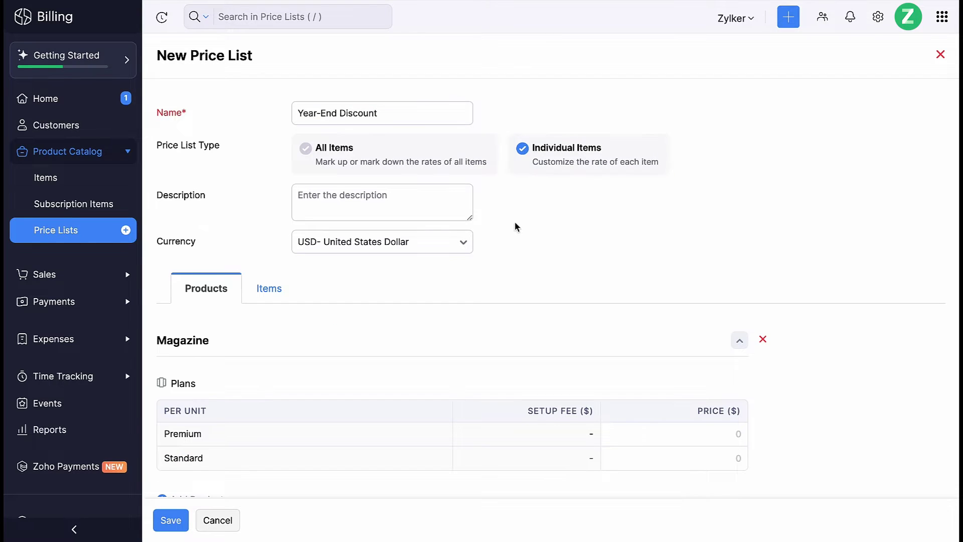
left_click(459, 242)
type("EU")
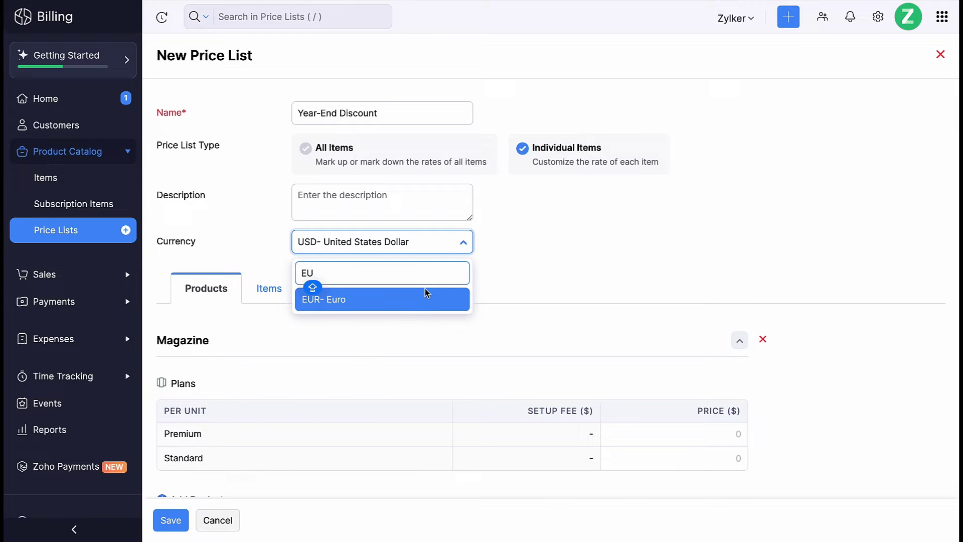
left_click(407, 304)
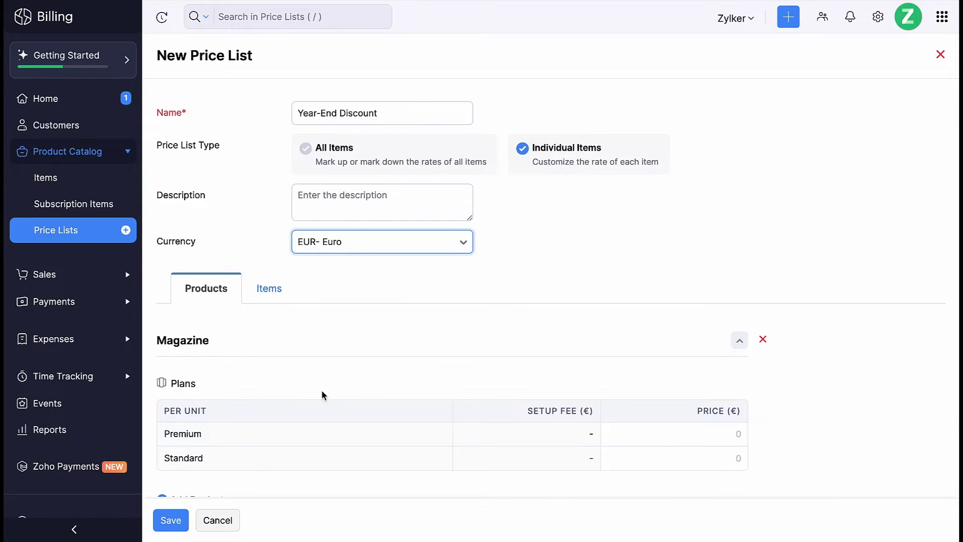
- Add MovieMate and Gym Membership, with Gym plans priced 1000, 700 and 400
scroll(322, 394, "down", 3)
left_click(239, 384)
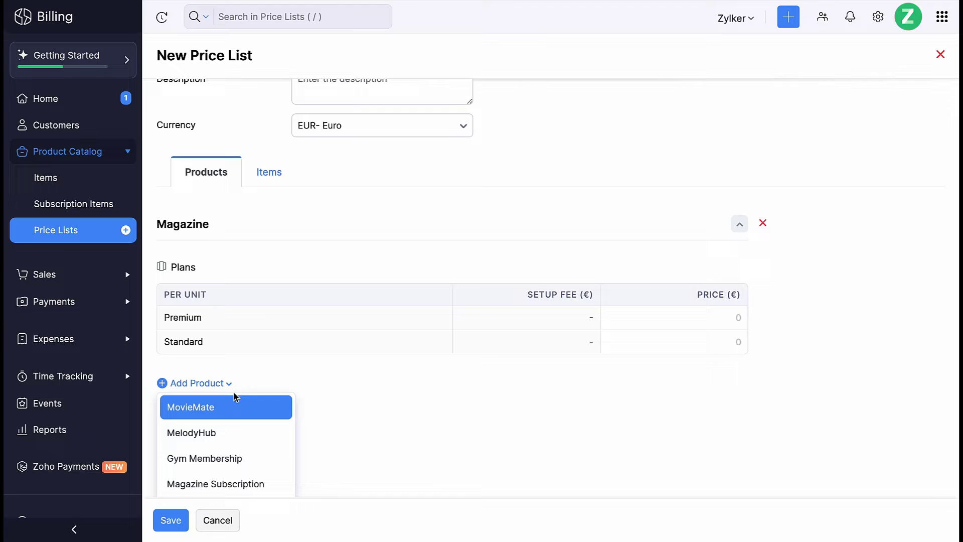
left_click(236, 405)
scroll(240, 409, "down", 4)
scroll(239, 408, "down", 1)
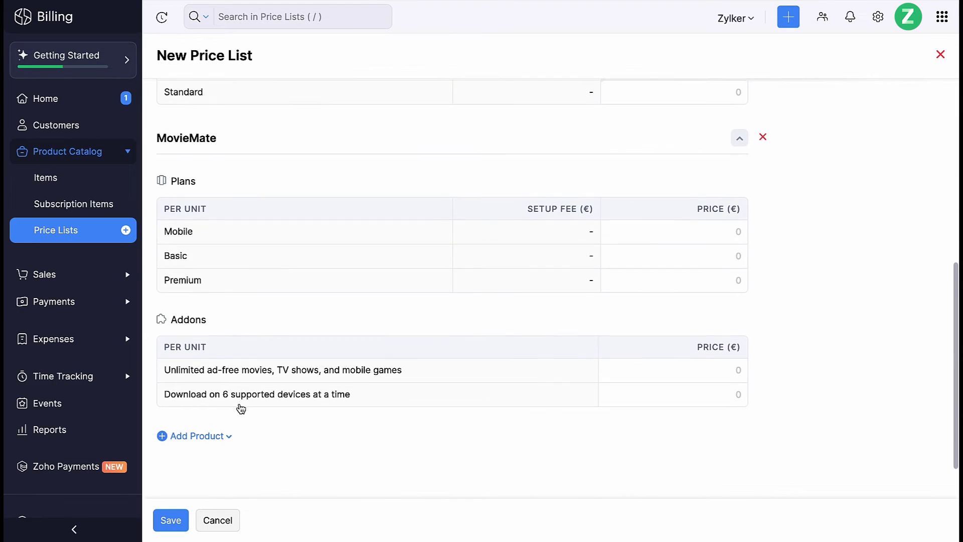
left_click(198, 434)
left_click(209, 486)
scroll(209, 486, "down", 3)
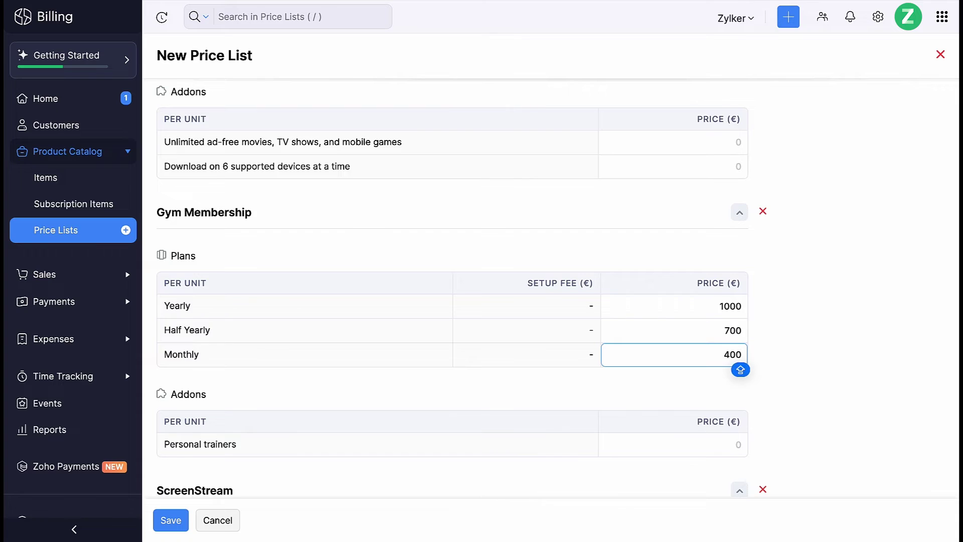
scroll(287, 237, "up", 10)
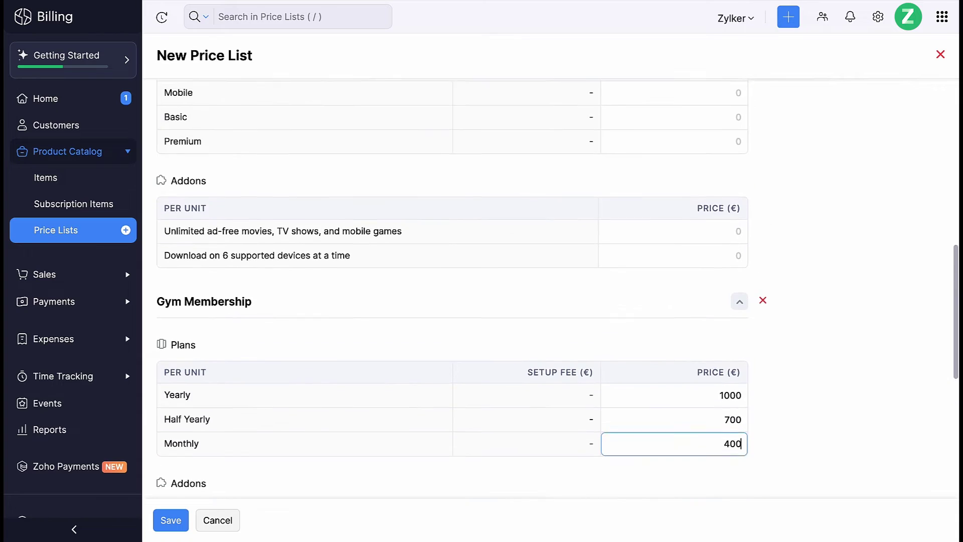
left_click(287, 237)
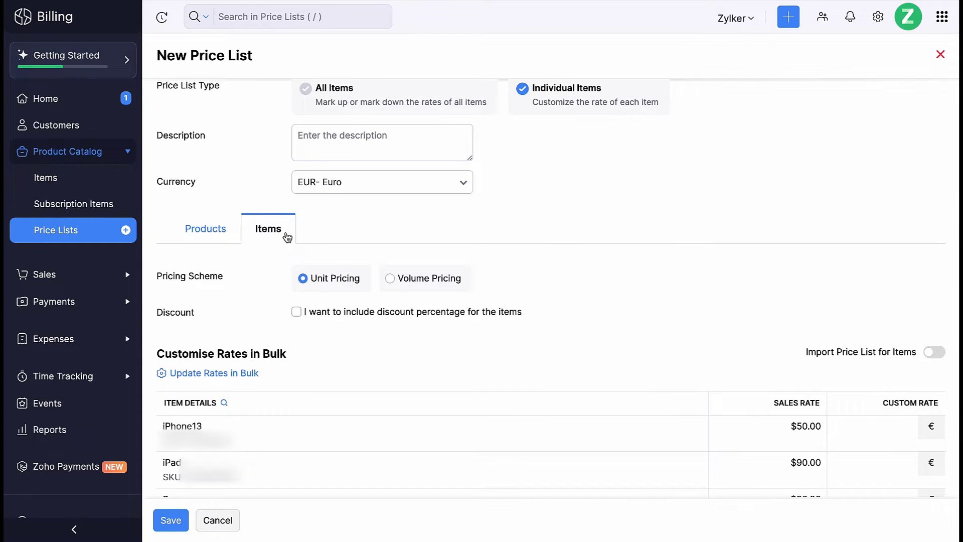
- Use volume pricing: iPhone13 45 for 1–5 units, iPad 80 for 2–4; enable discounts and save
left_click(357, 281)
scroll(361, 286, "down", 2)
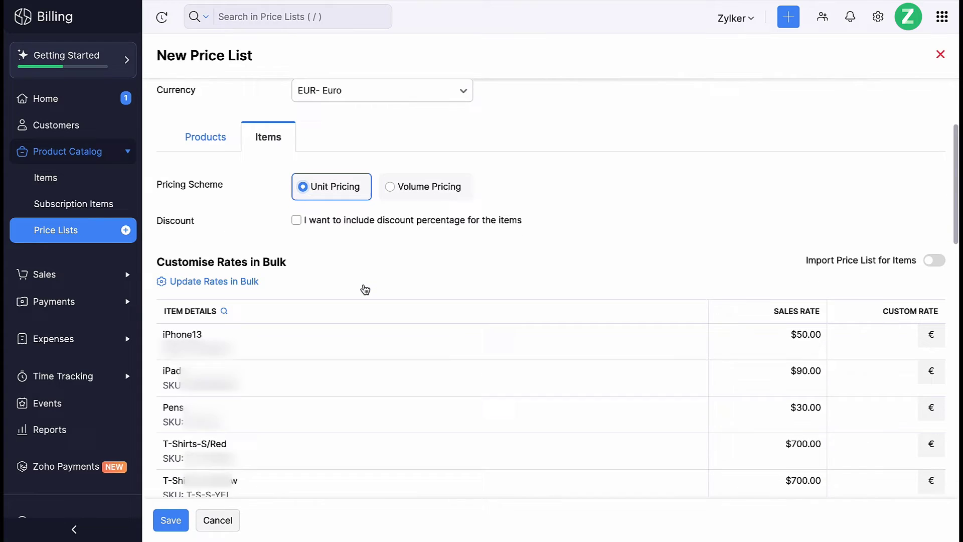
left_click(835, 330)
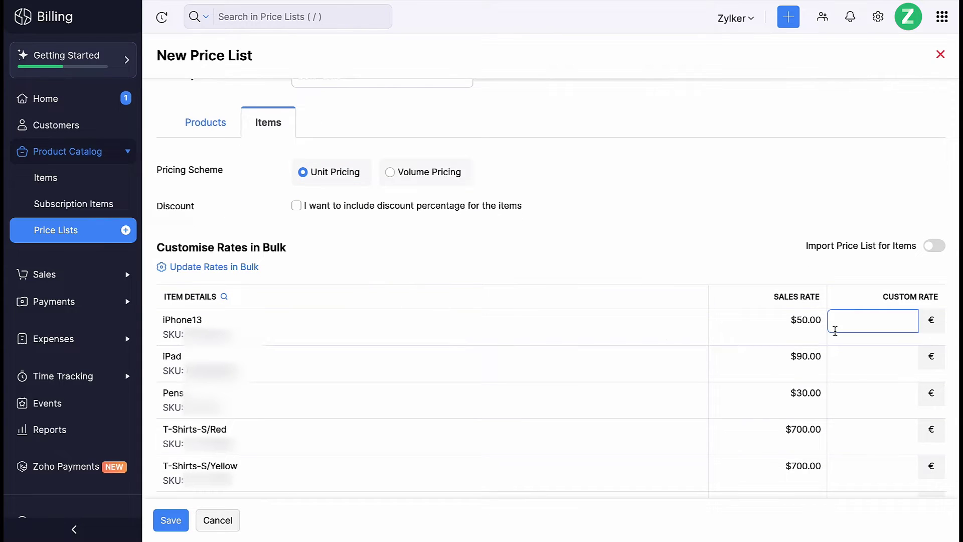
left_click(840, 362)
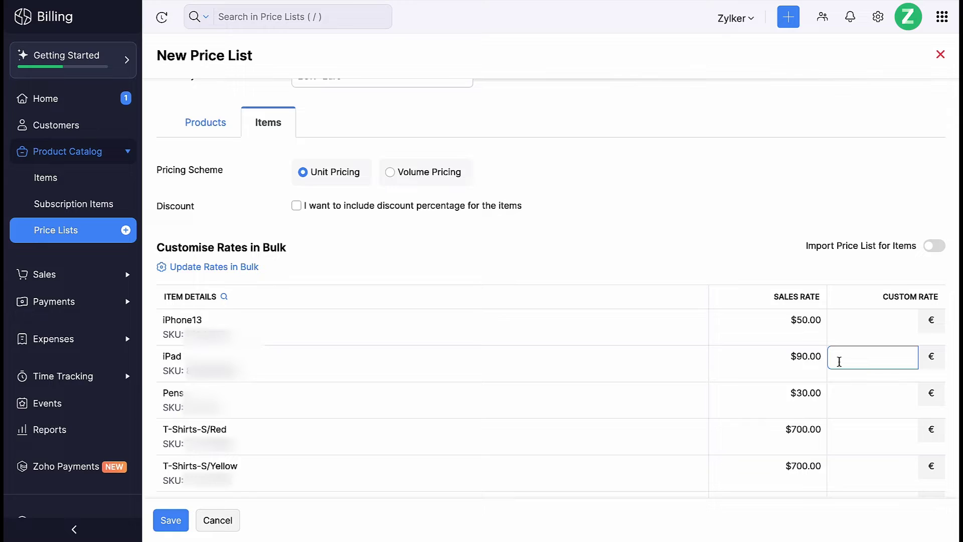
left_click(448, 181)
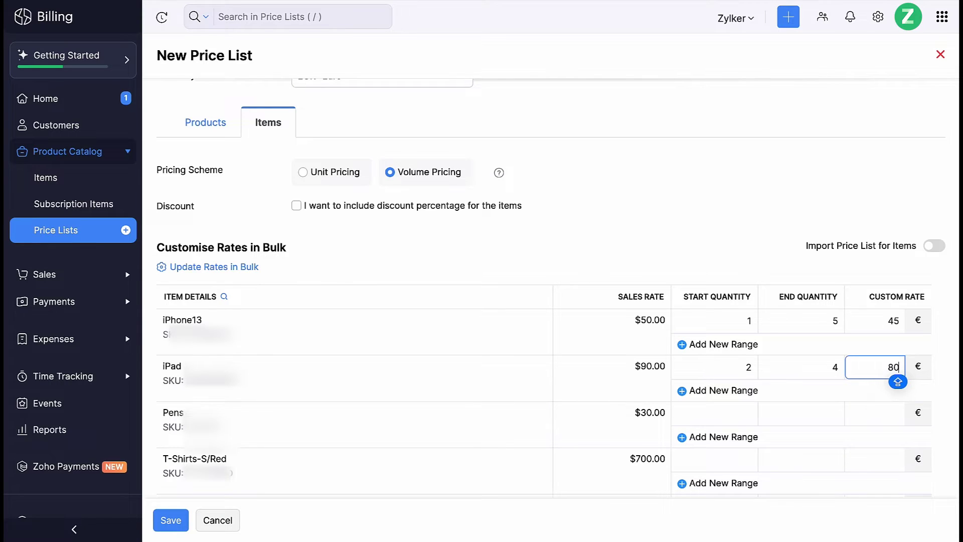
left_click(233, 278)
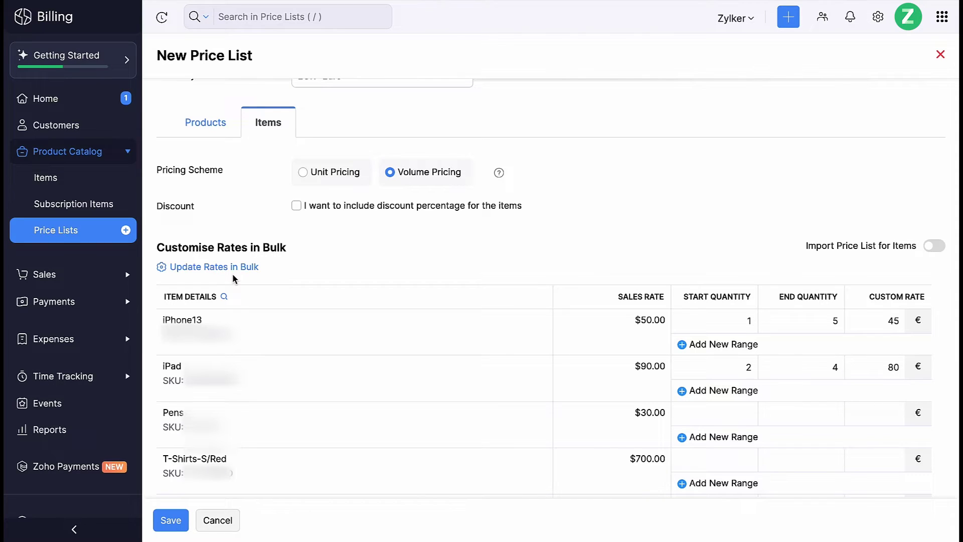
left_click(296, 206)
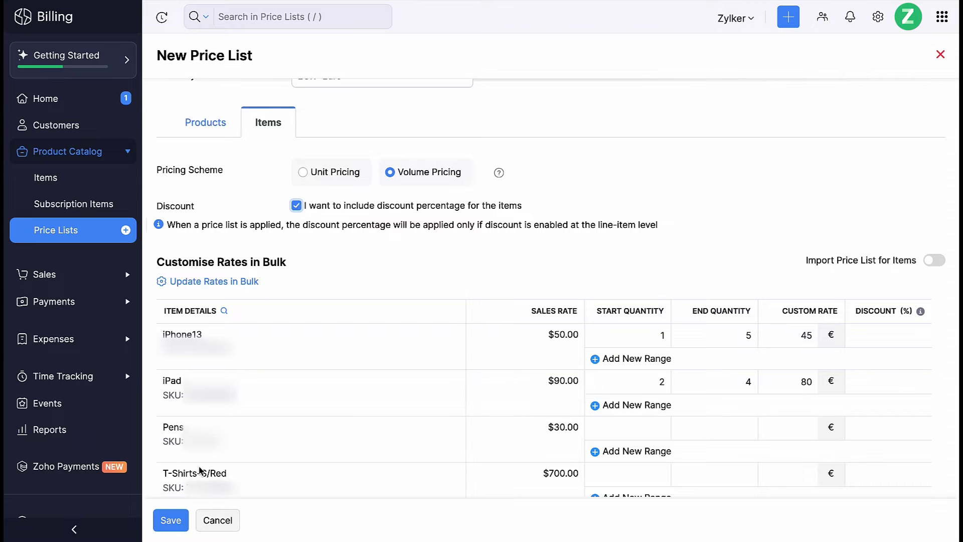
left_click(176, 526)
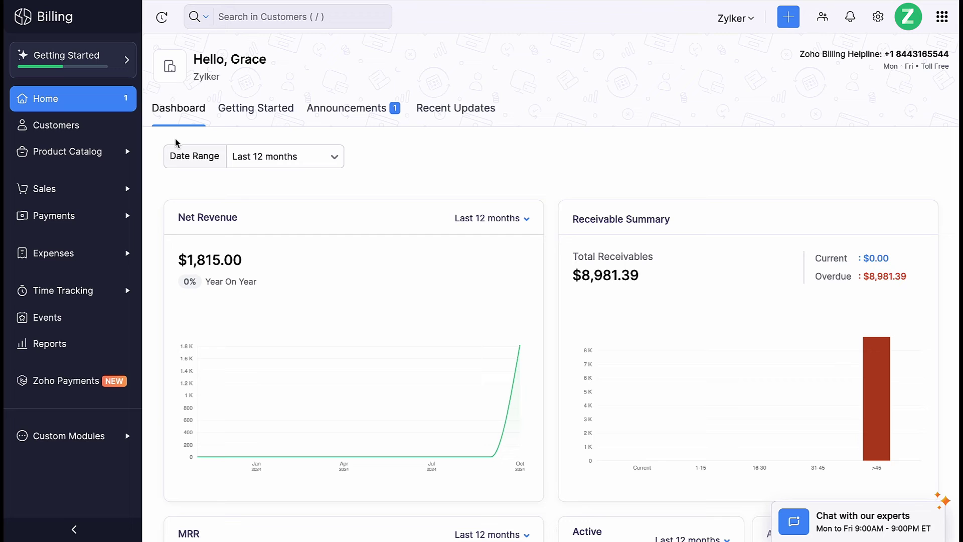
- Assign the Seasonal Discounts [4% Markdown] price list to RK Logistics Ltd. and save
left_click(94, 129)
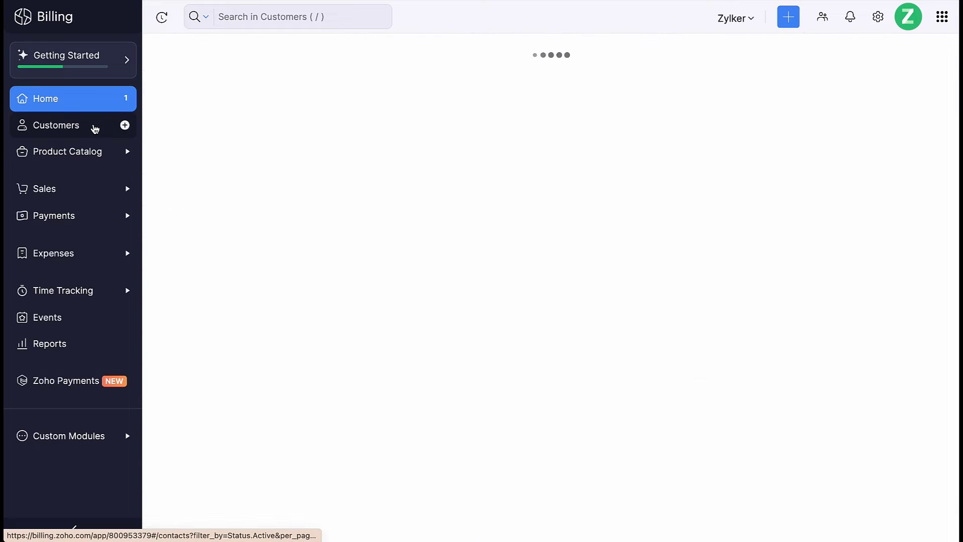
left_click(244, 167)
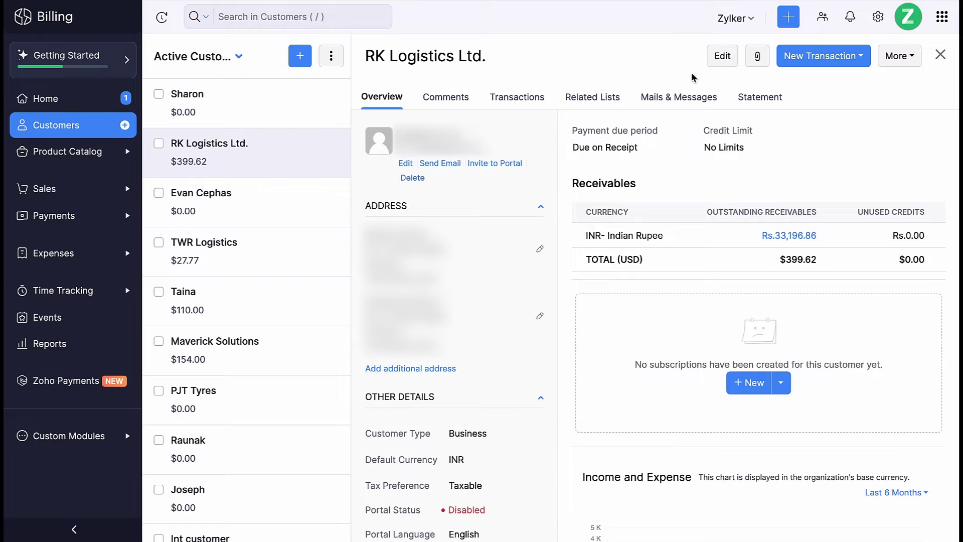
left_click(710, 62)
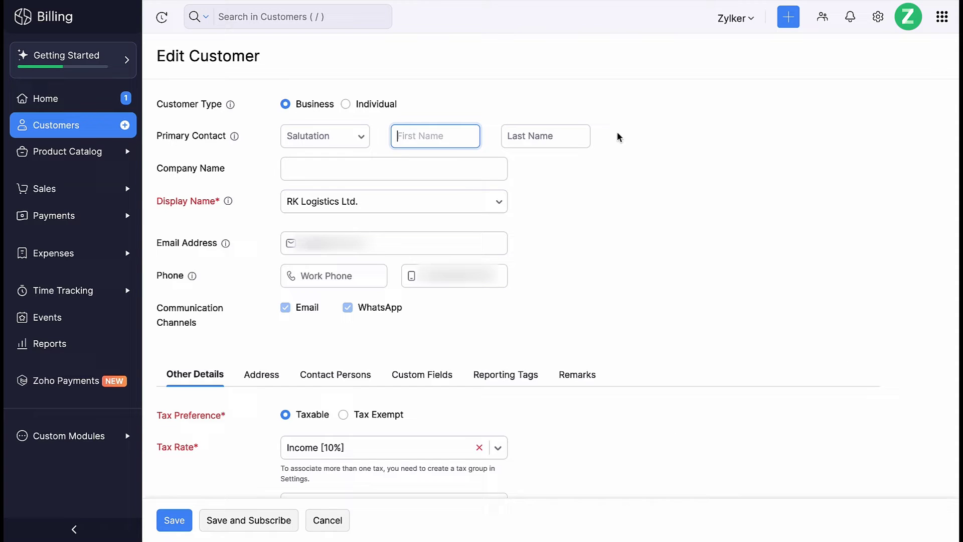
scroll(437, 315, "down", 6)
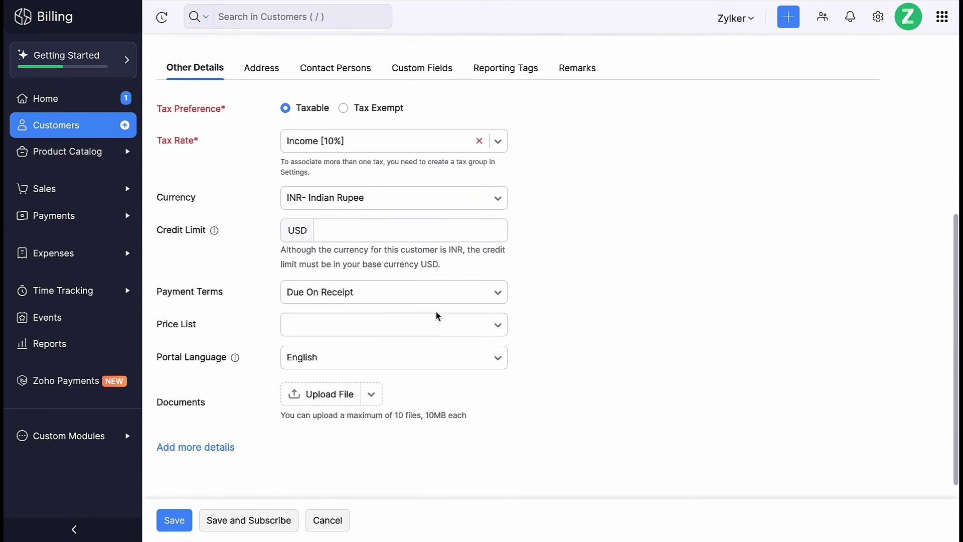
left_click(437, 315)
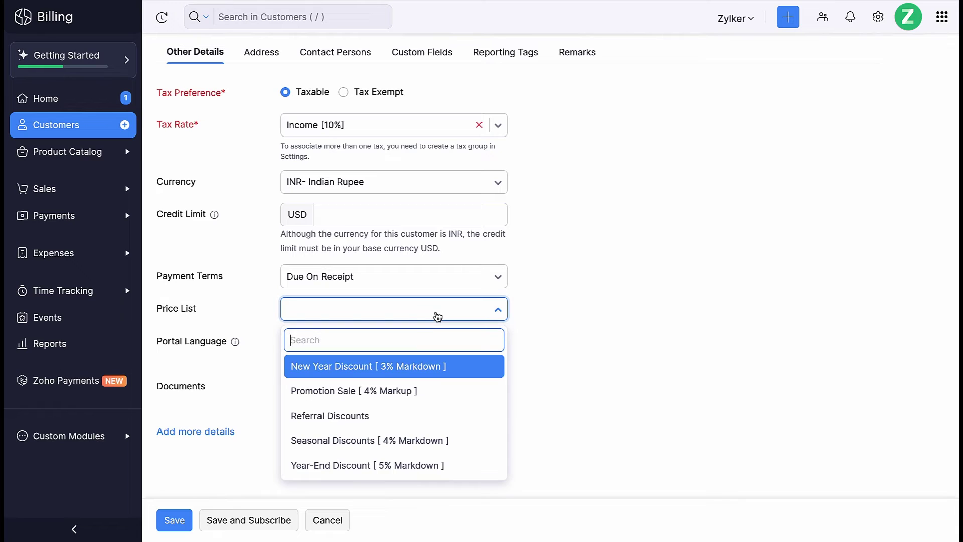
left_click(346, 440)
left_click(178, 523)
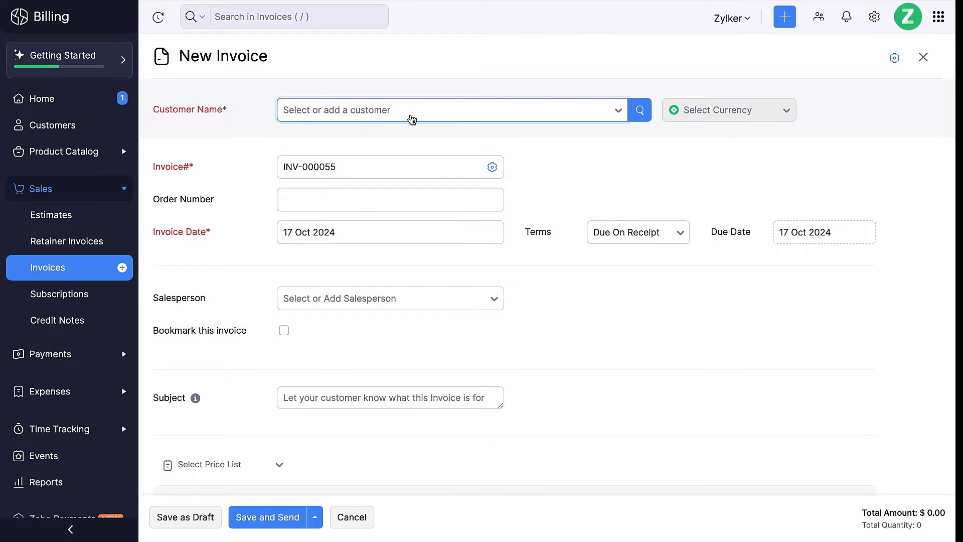
- Bill a new invoice to RK Logistics Ltd. and switch its price list to Referral Discounts
left_click(409, 116)
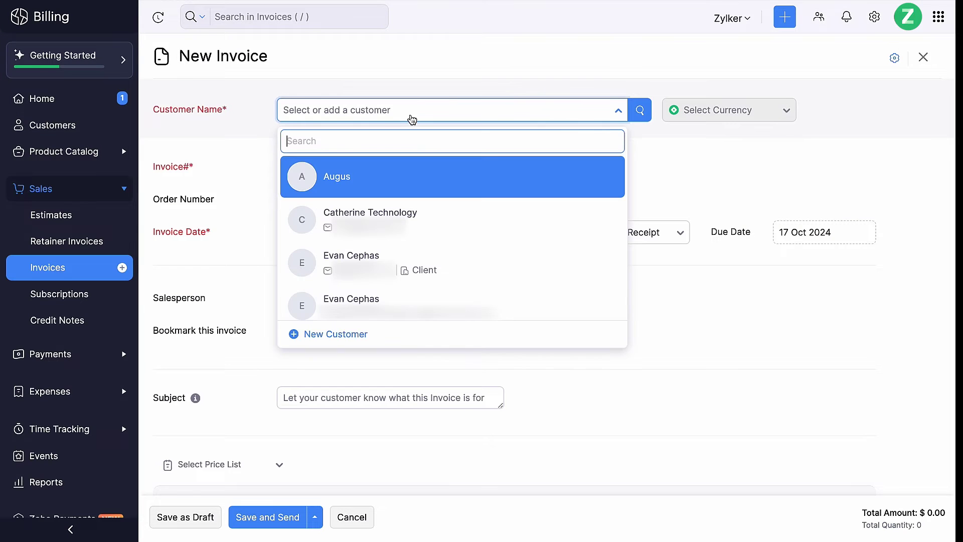
type("rk")
left_click(486, 177)
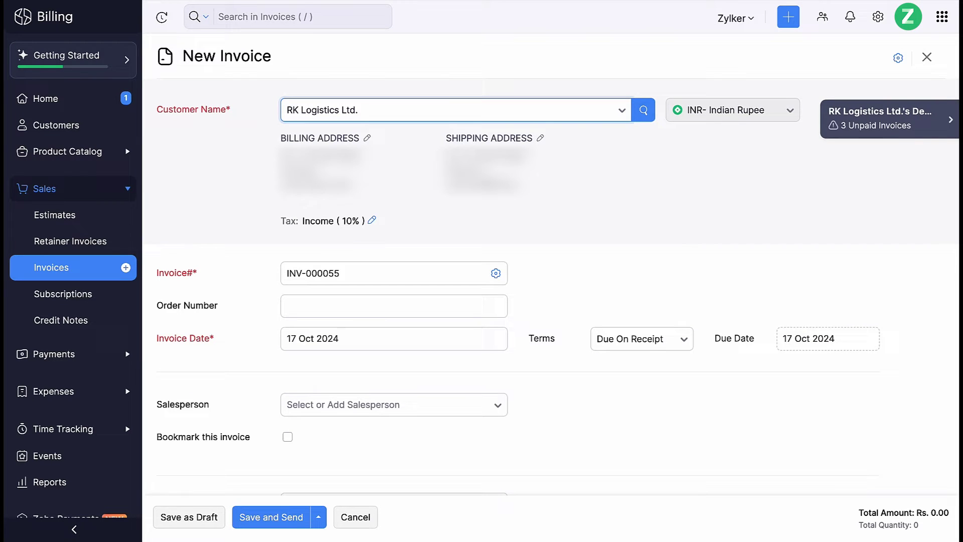
scroll(488, 178, "down", 9)
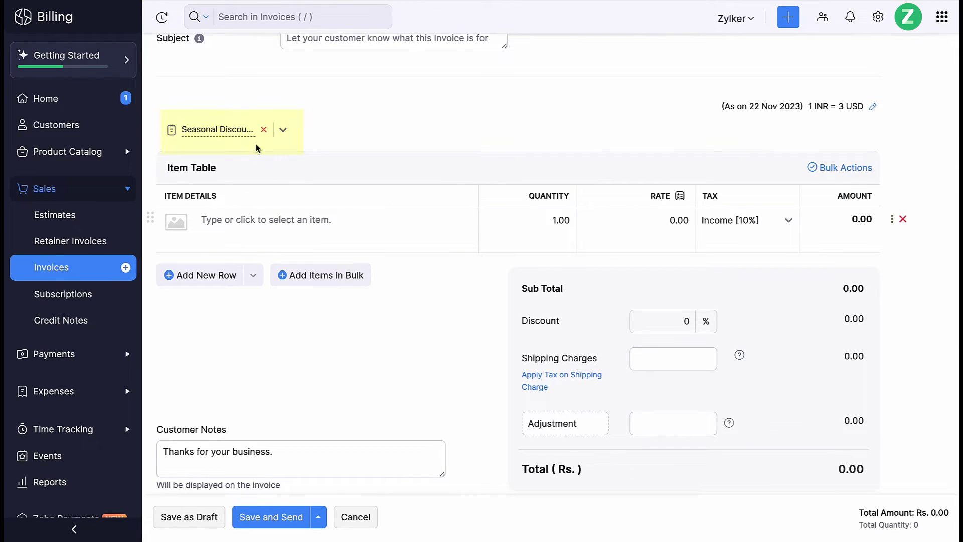
left_click(283, 132)
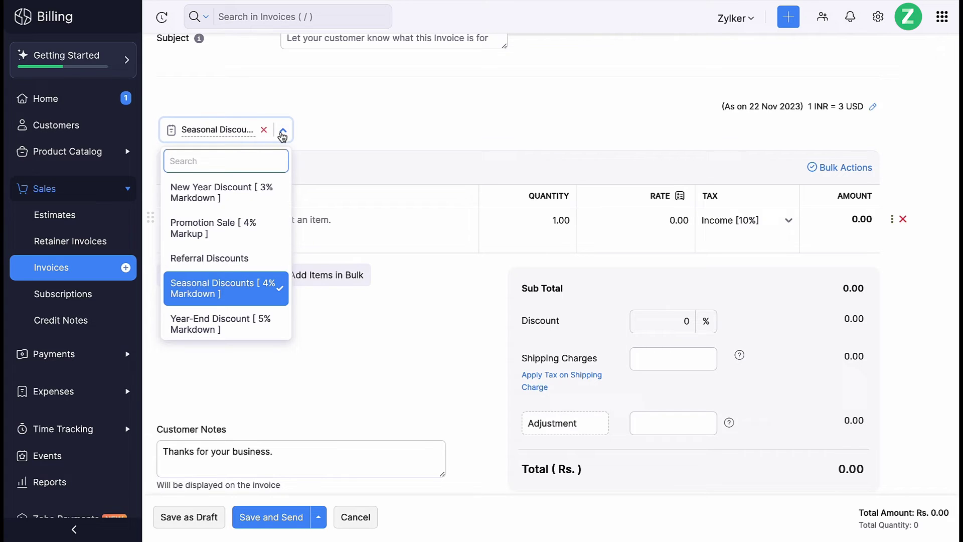
left_click(245, 259)
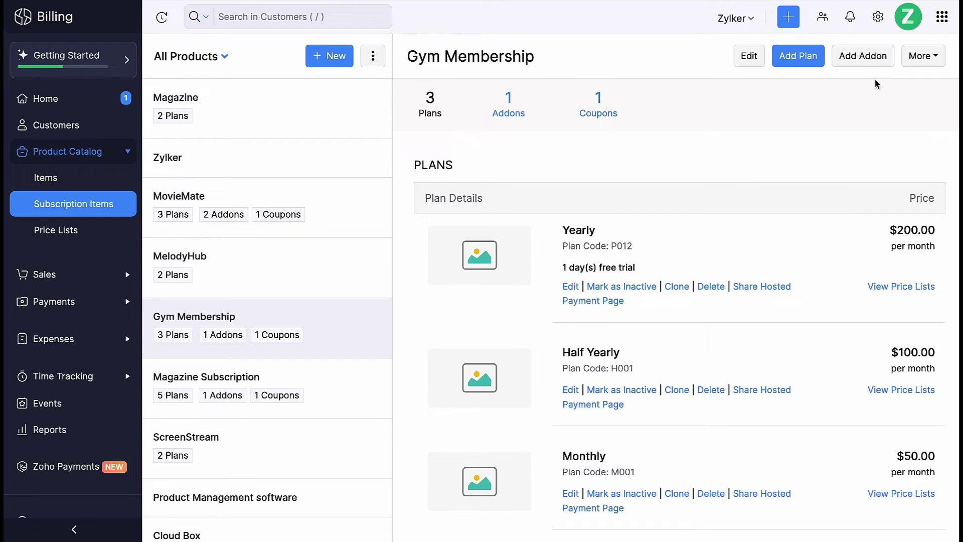
- Add the Half Yearly and Monthly plans to Gym Membership's embed pricing widget
left_click(922, 56)
left_click(882, 186)
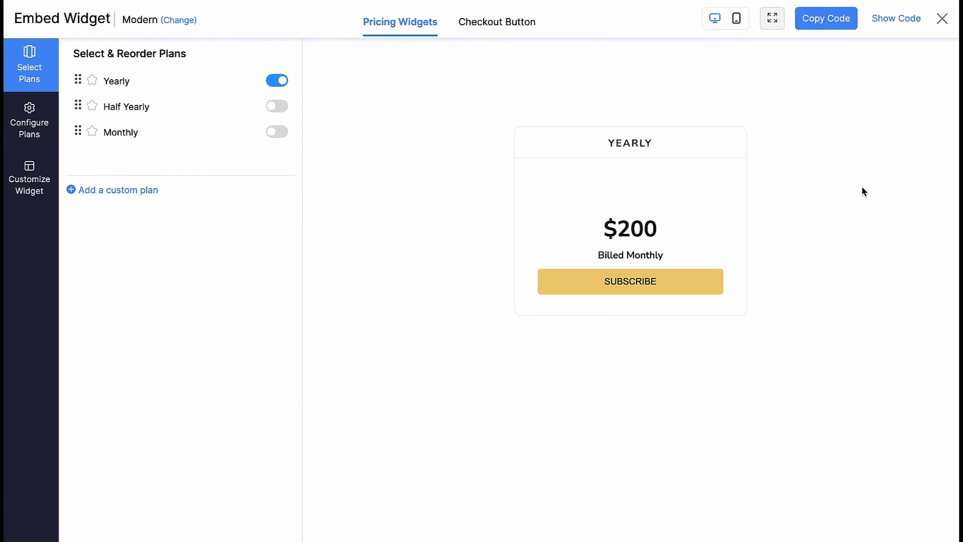
left_click(284, 111)
left_click(280, 132)
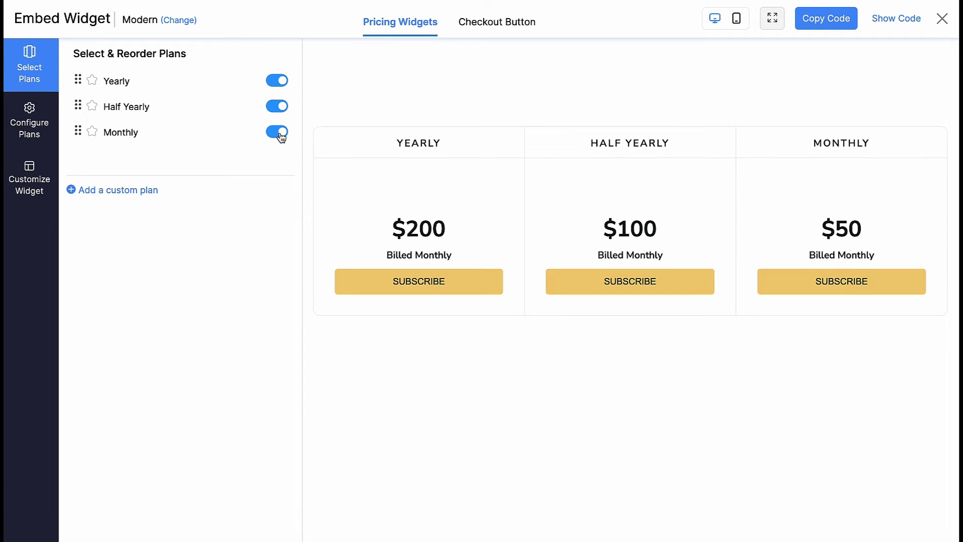
- Associate the EUR Festival Discount and INR Referral Discounts price lists with the Half Yearly plan
left_click(44, 143)
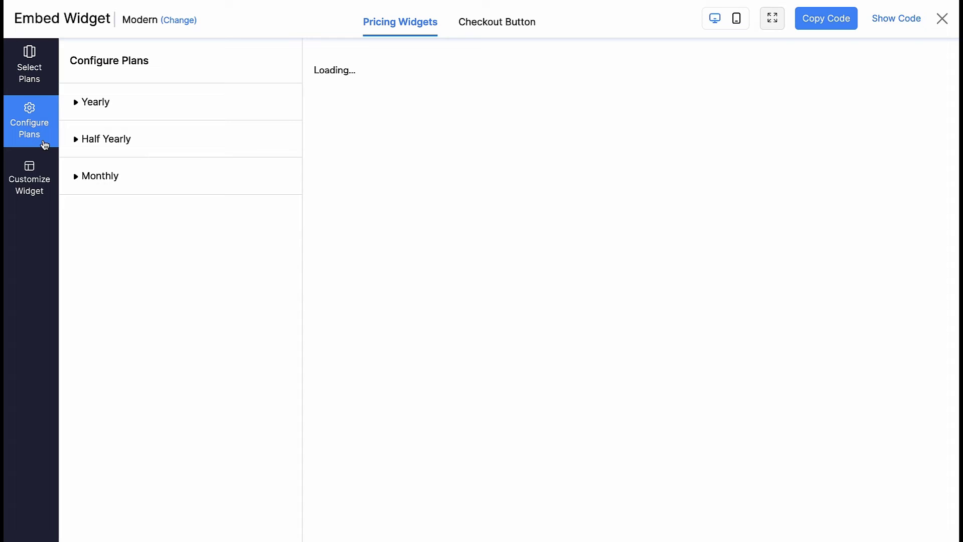
left_click(138, 142)
mouse_move(163, 282)
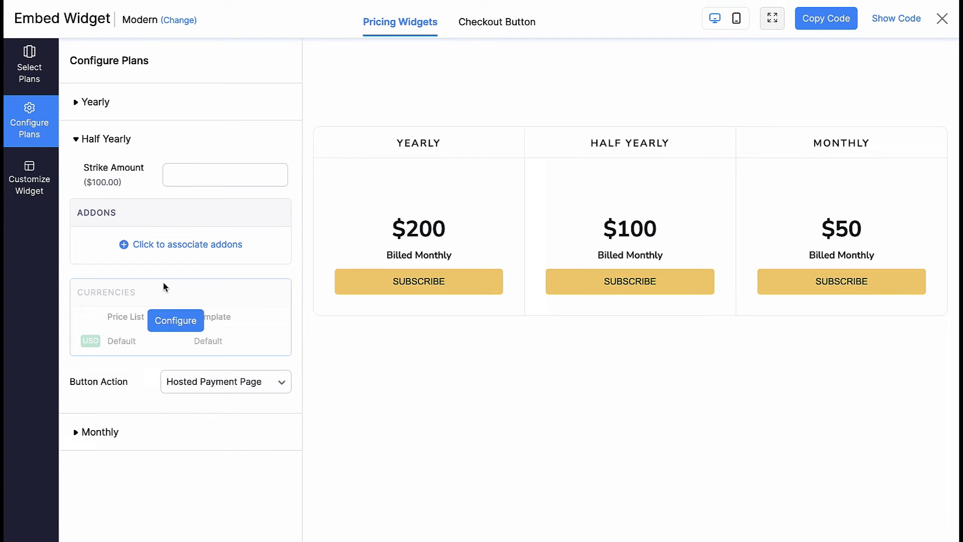
left_click(176, 322)
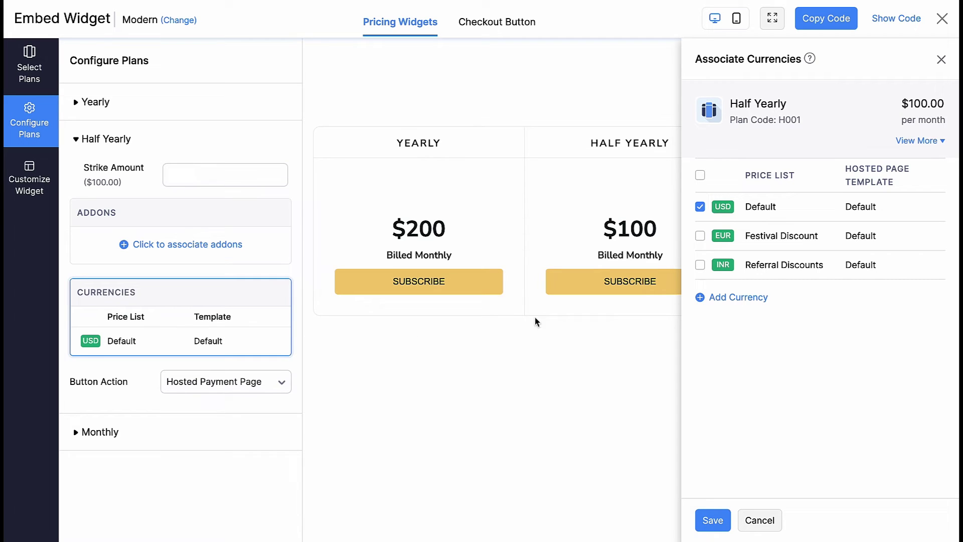
left_click(700, 237)
left_click(700, 266)
left_click(711, 520)
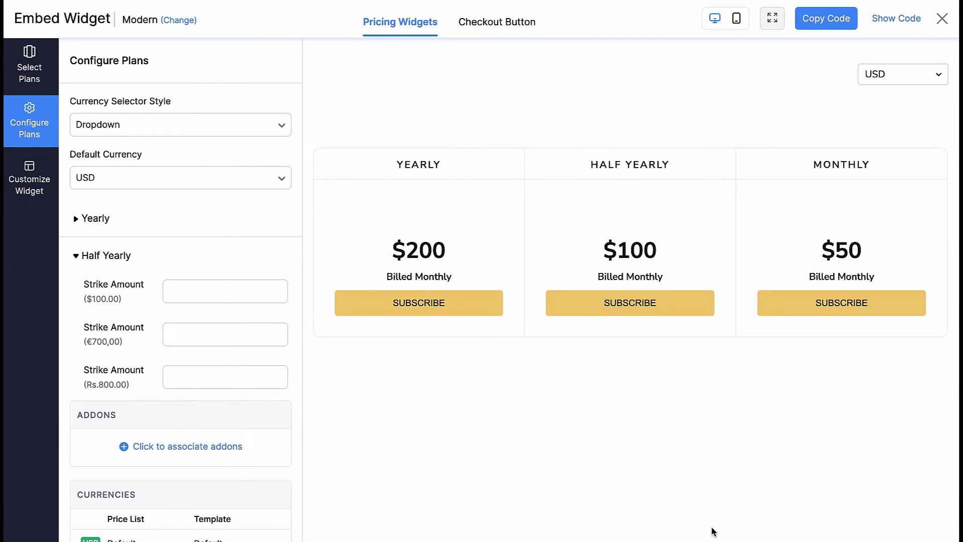
left_click(923, 76)
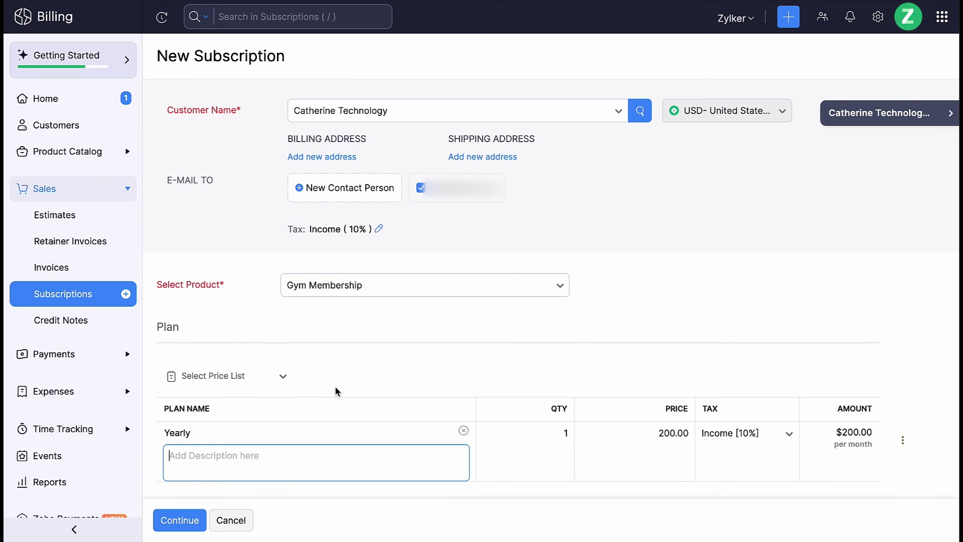
- Review the subscription's available price lists, including Festival Discount's Gym Membership plan prices
left_click(281, 377)
scroll(279, 415, "down", 2)
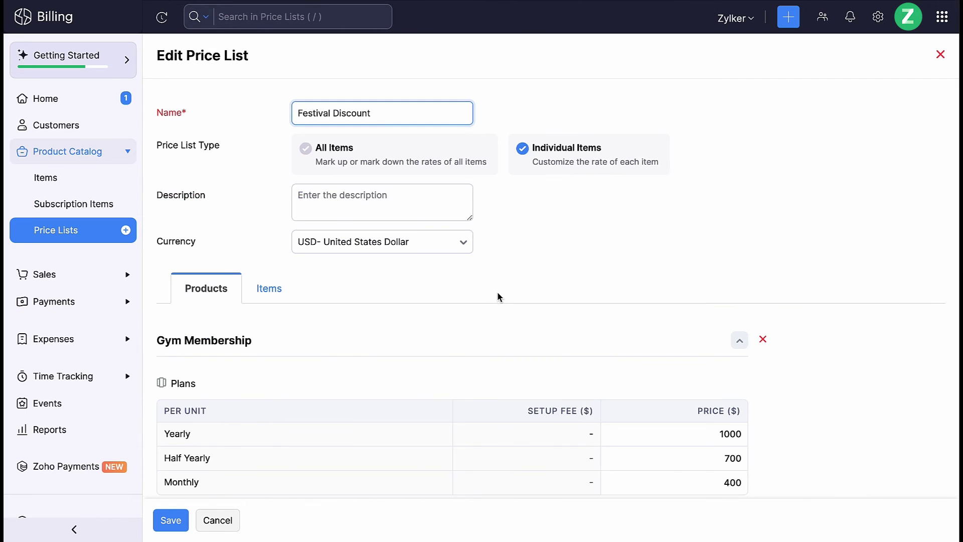
scroll(498, 293, "down", 4)
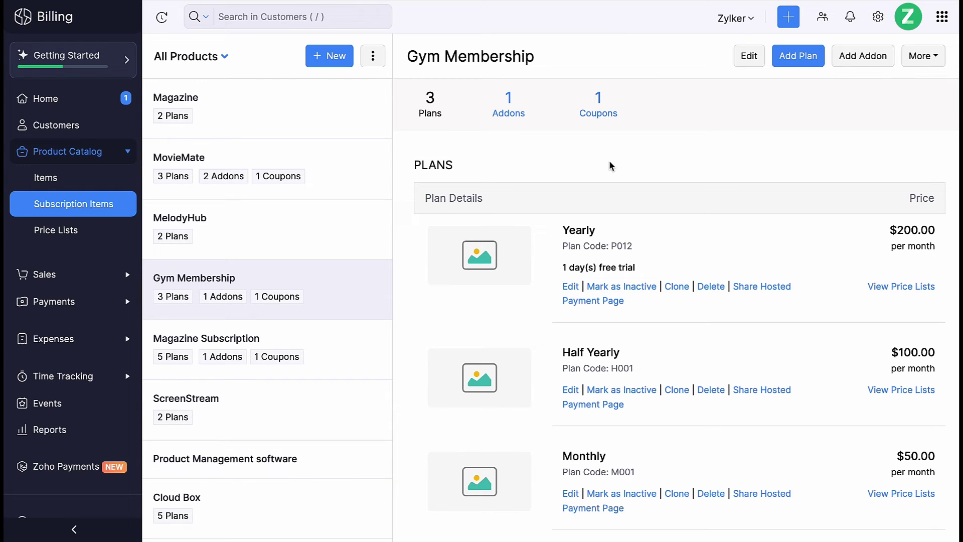
- Share the Half Yearly plan's hosted payment page using Festival Discount pricing
left_click(748, 392)
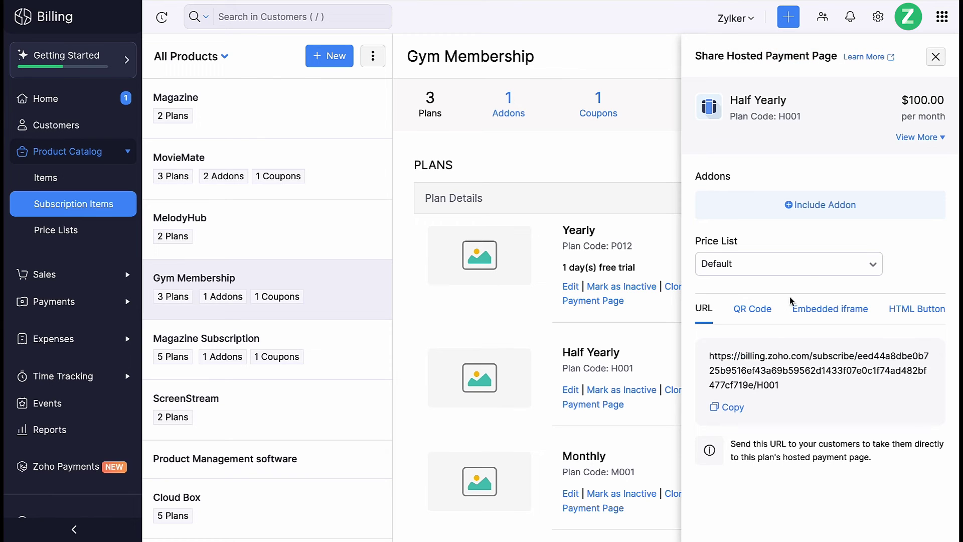
left_click(803, 266)
left_click(802, 347)
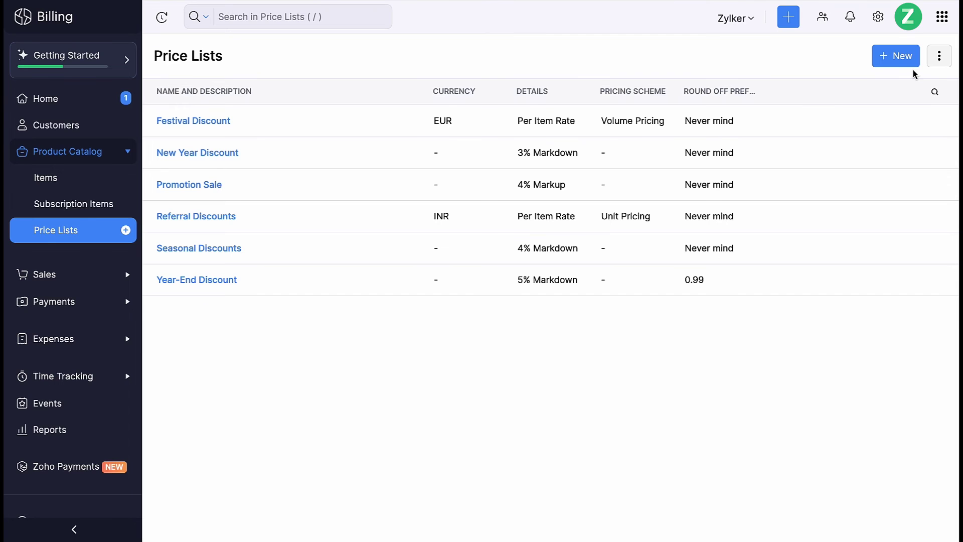
- Import sample_pricelist (1).csv as a sales price list and continue to field mapping
left_click(939, 56)
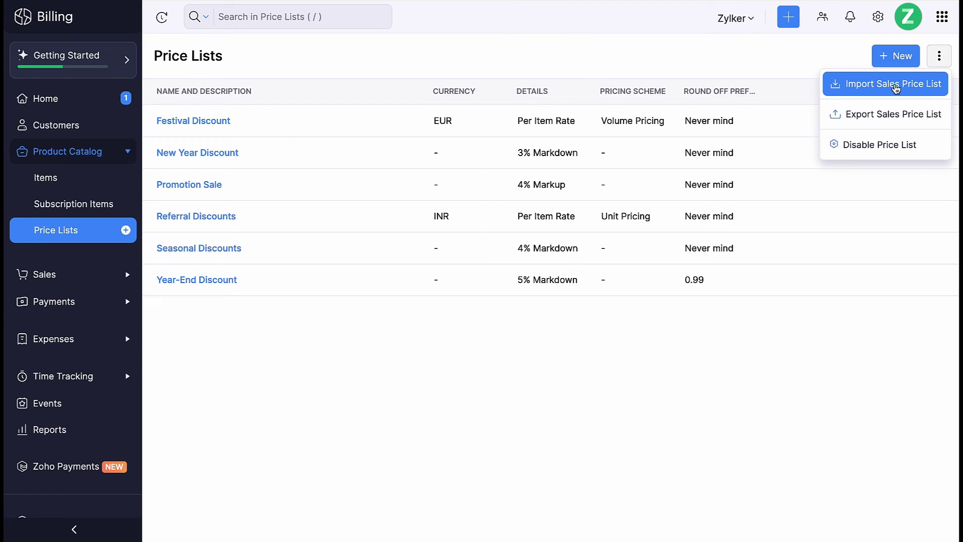
left_click(883, 97)
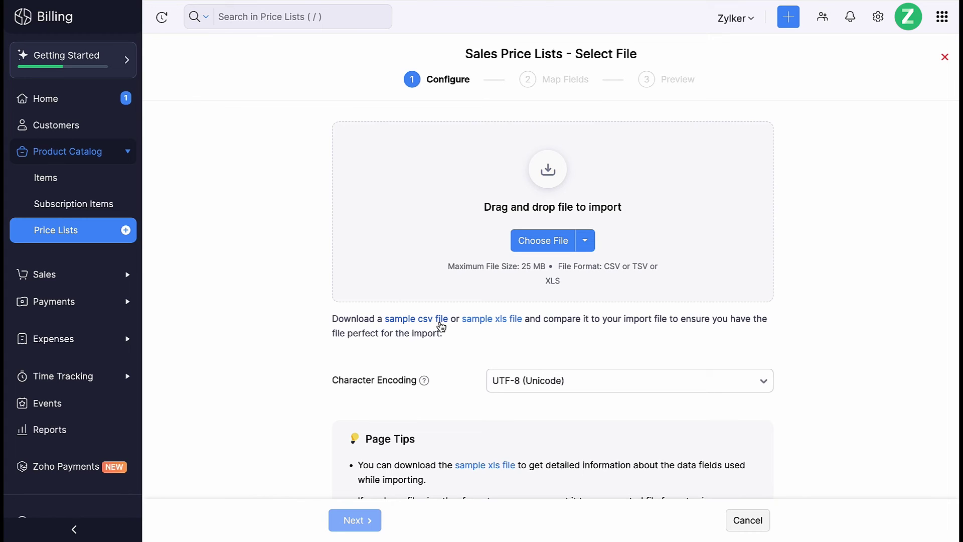
left_click_drag(442, 327, 552, 287)
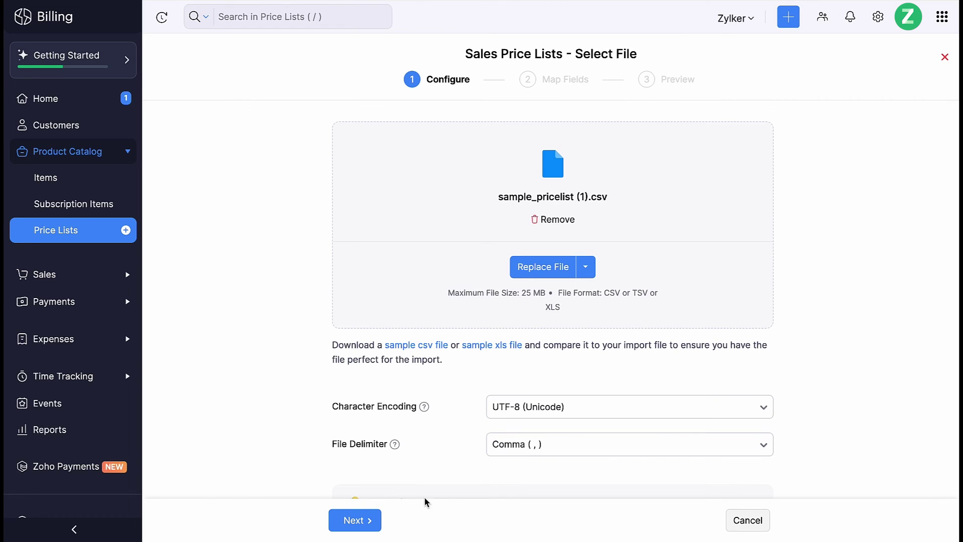
left_click(359, 519)
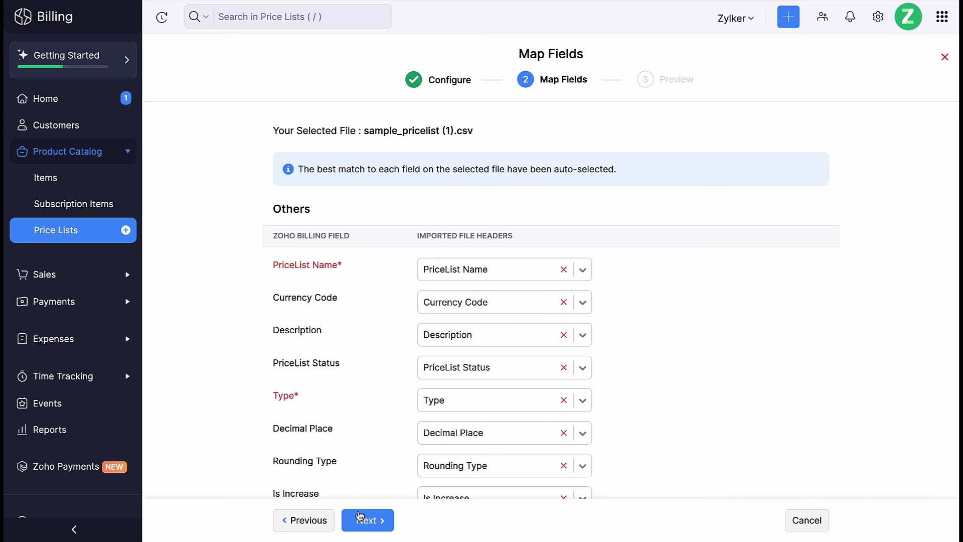
- Save the field mapping for future imports and import both price lists from the CSV file
scroll(360, 475, "down", 6)
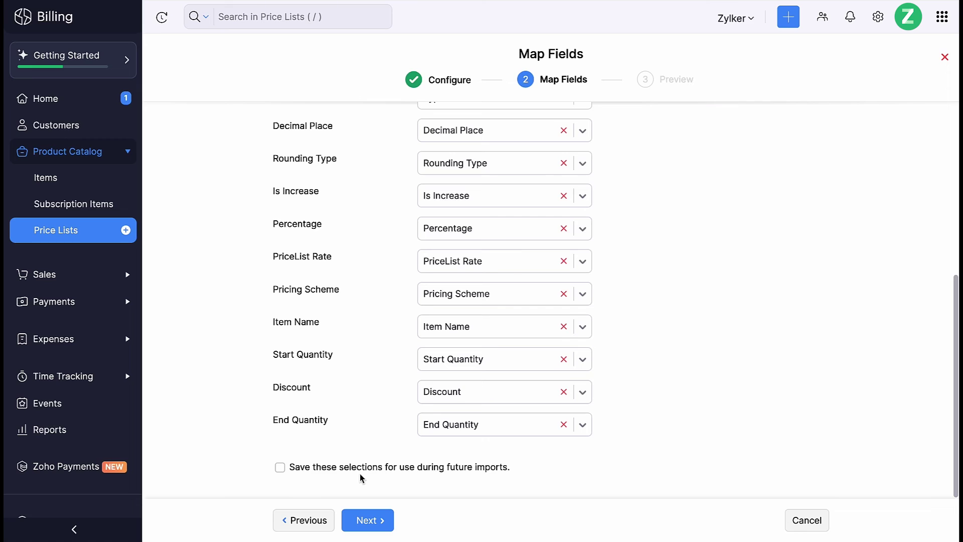
left_click(362, 470)
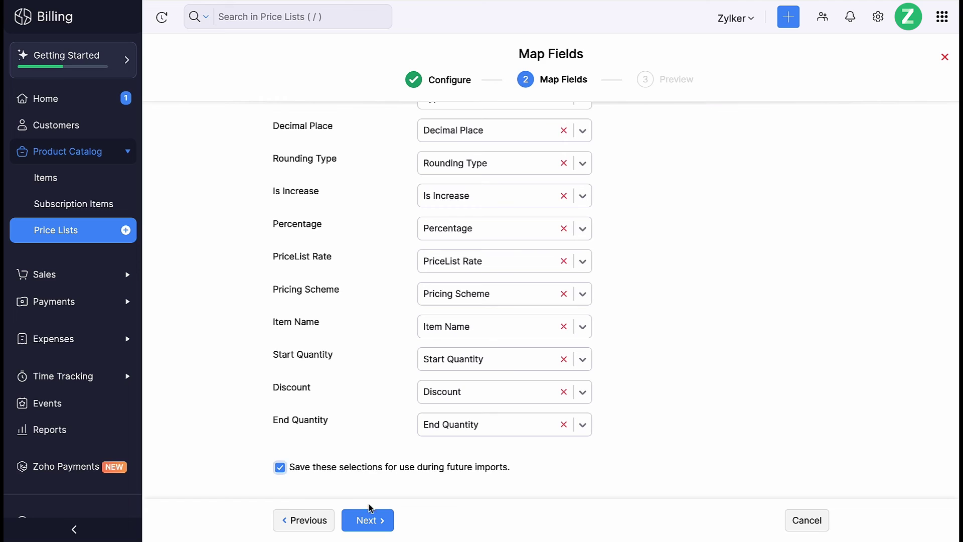
left_click(376, 523)
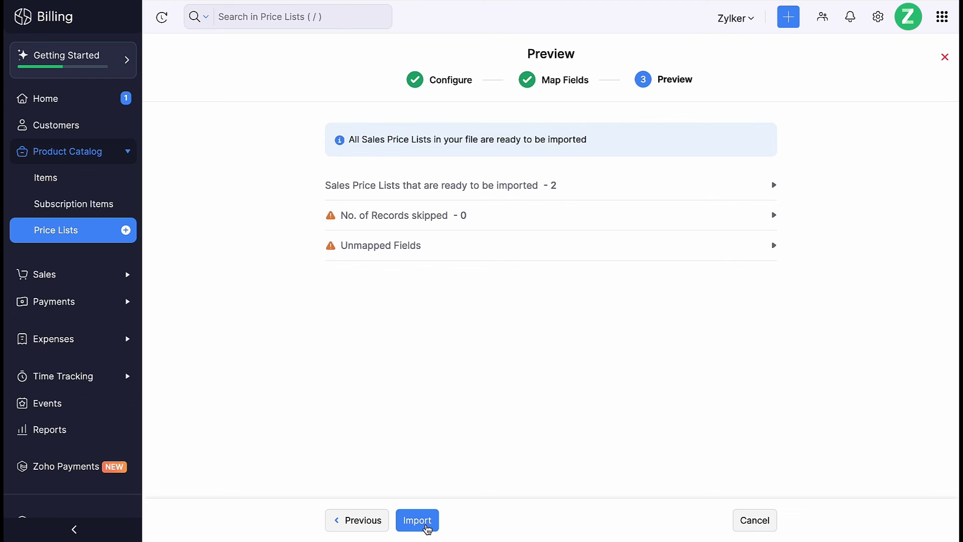
left_click(427, 527)
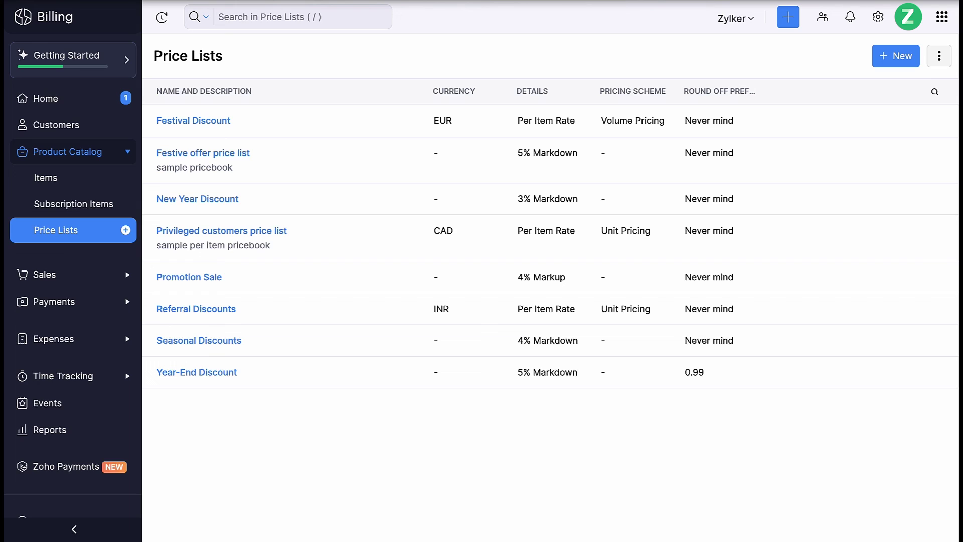
left_click(937, 57)
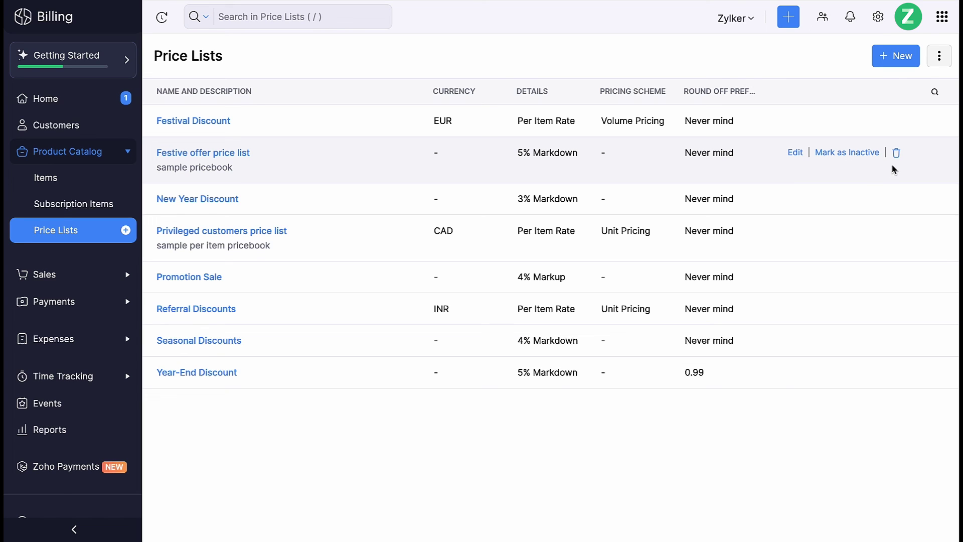
left_click(187, 22)
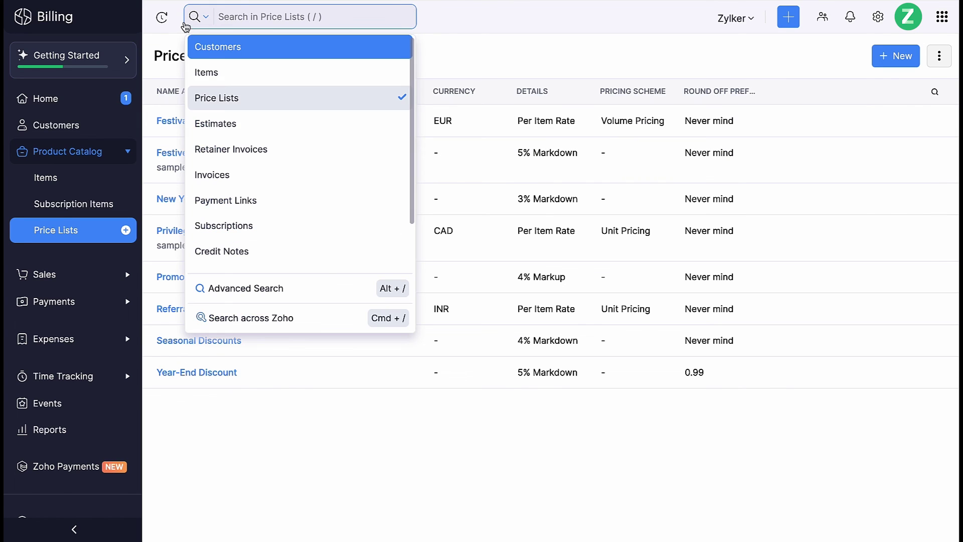
key("Escape")
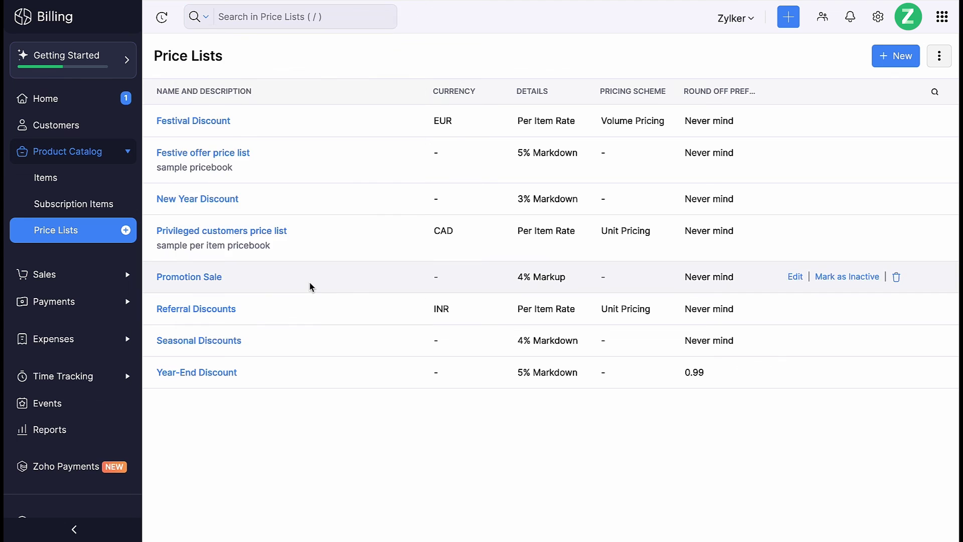
key("alt+slash")
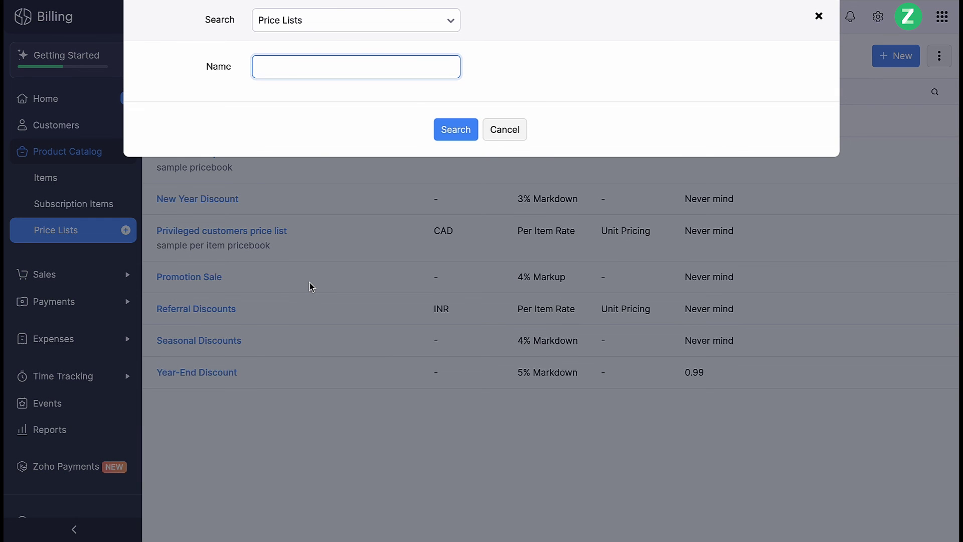
left_click(509, 138)
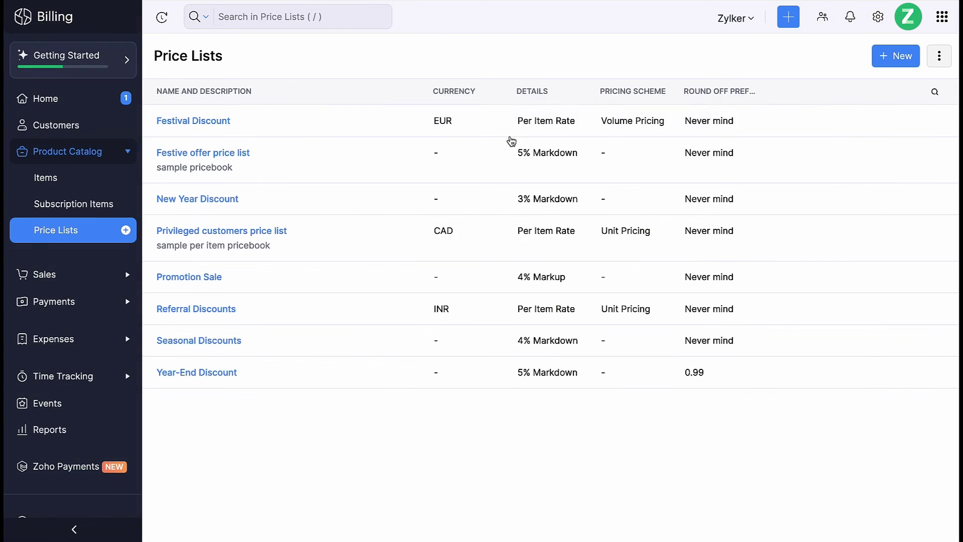